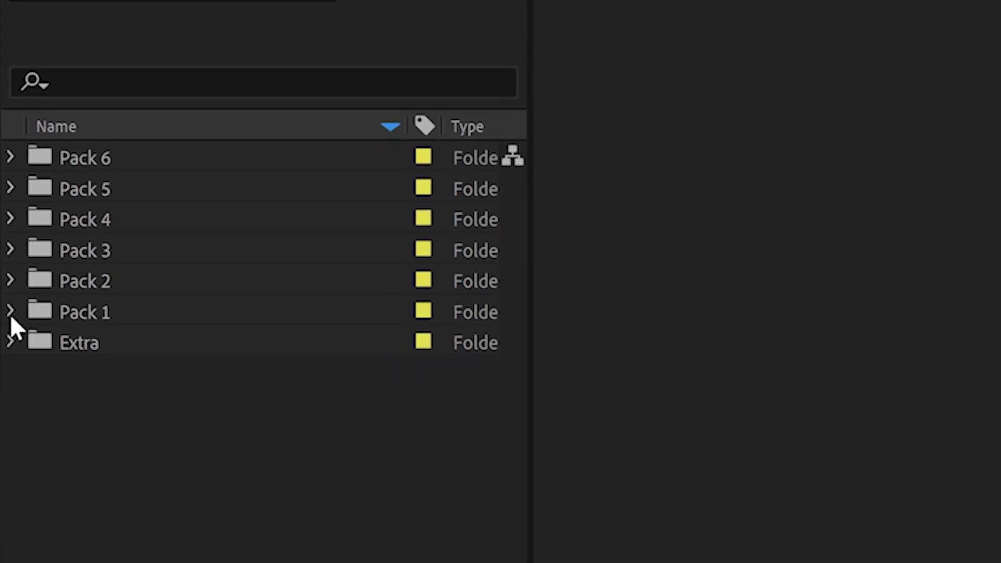
Expand the Pack 1 folder and close the leftover composition tabs.
left_click(10, 348)
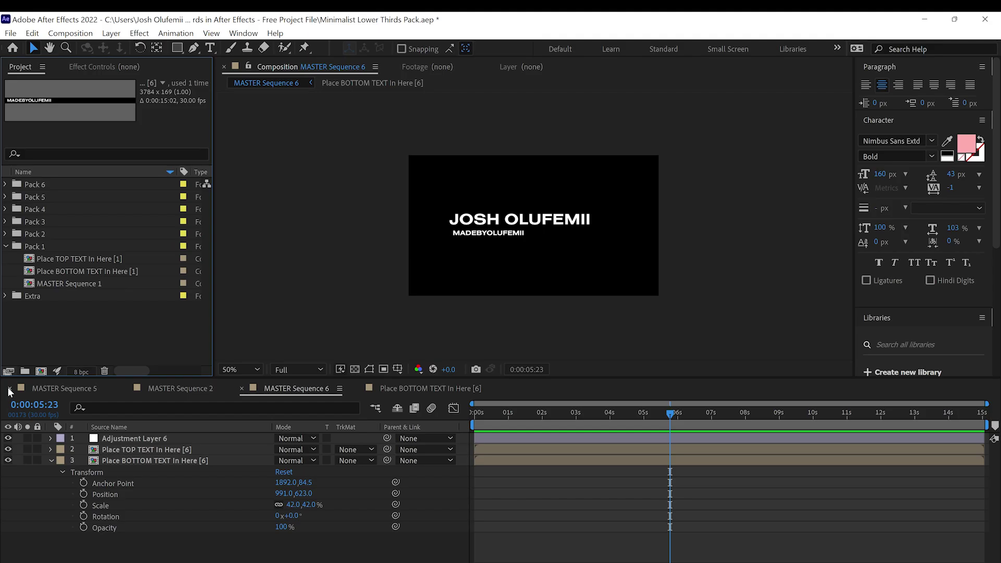
left_click(10, 389)
left_click(10, 389)
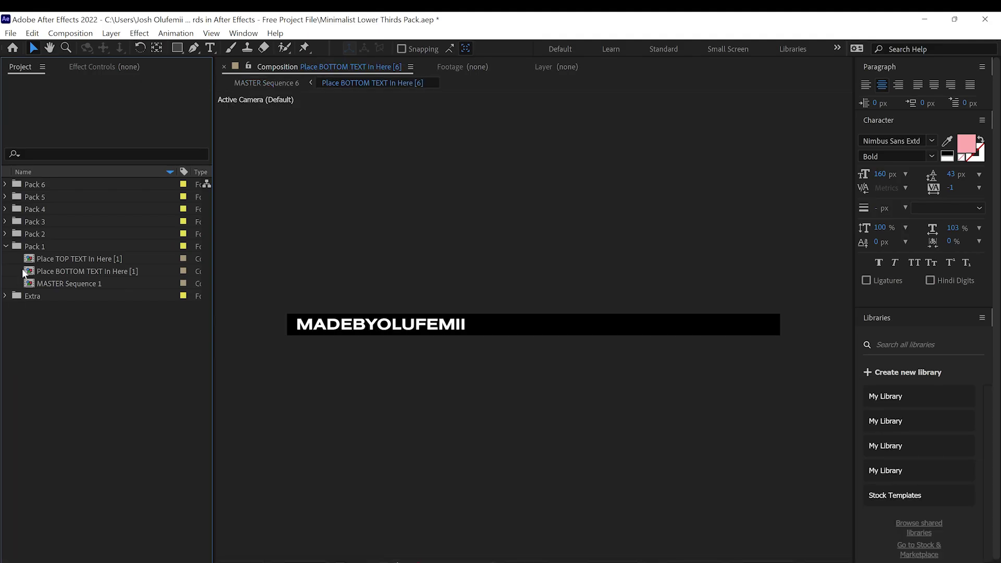
Preview the MASTER Sequence 1 lower third, then open the Pack 1 top-text composition.
double_click(30, 286)
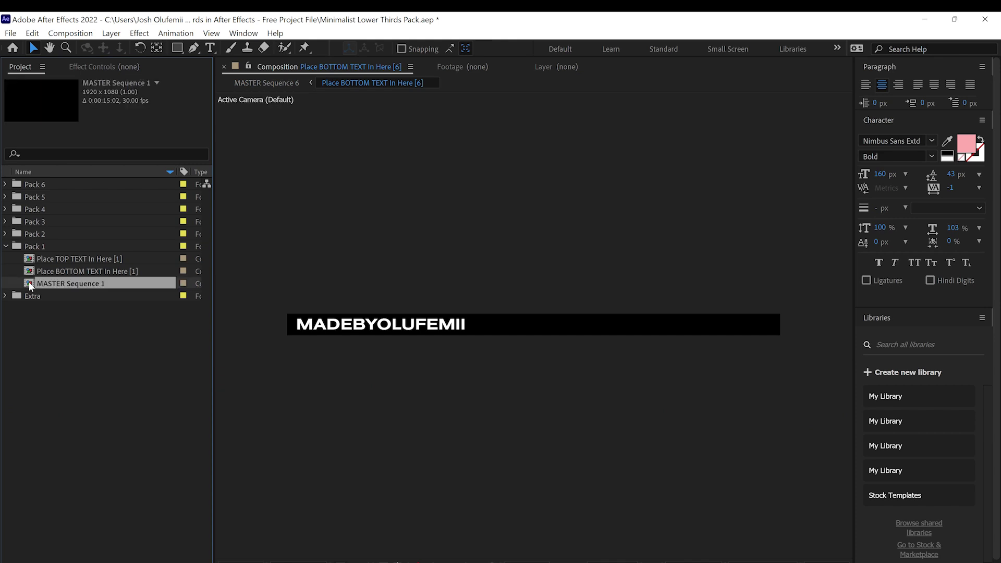
left_click(465, 416)
left_click_drag(465, 415, 704, 423)
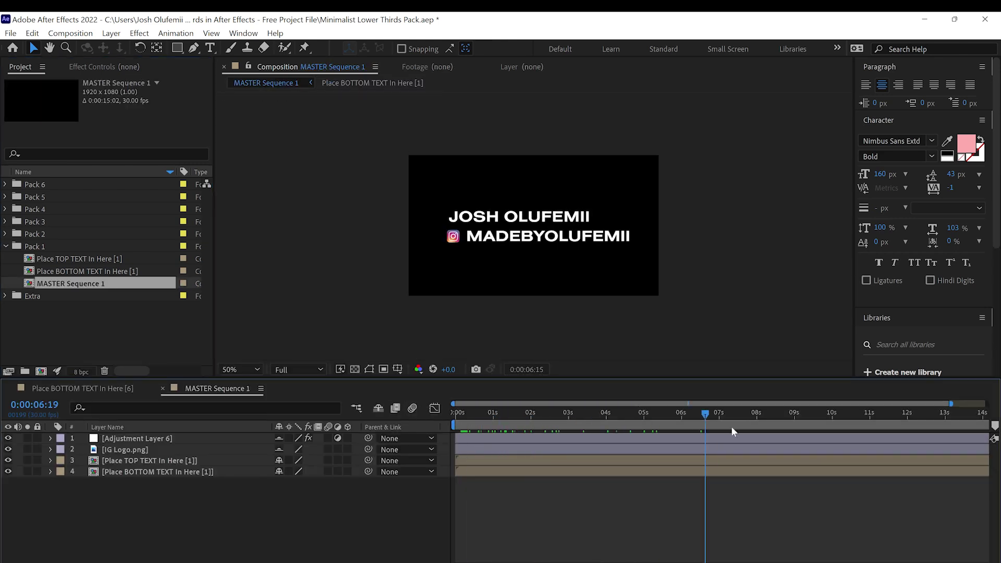
key("Home")
key("space")
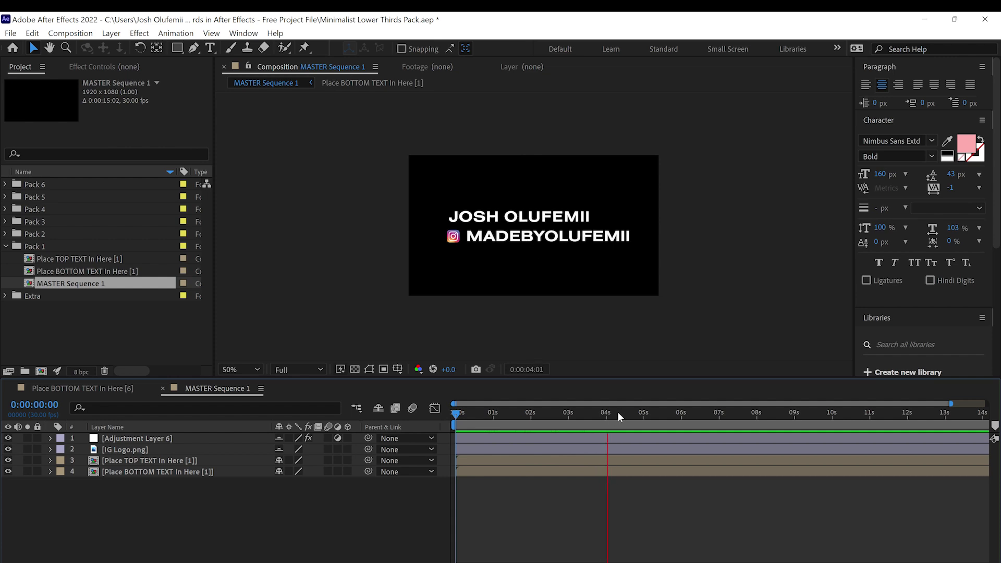
double_click(31, 258)
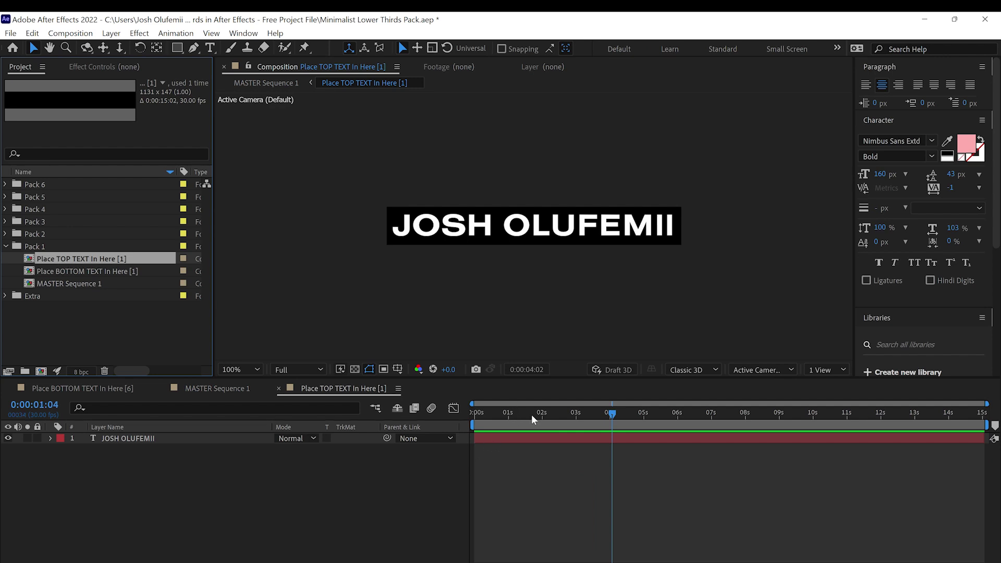
Select the JOSH OLUFEMII name layer in the top-text composition for editing.
left_click(600, 414)
left_click(576, 238)
double_click(576, 239)
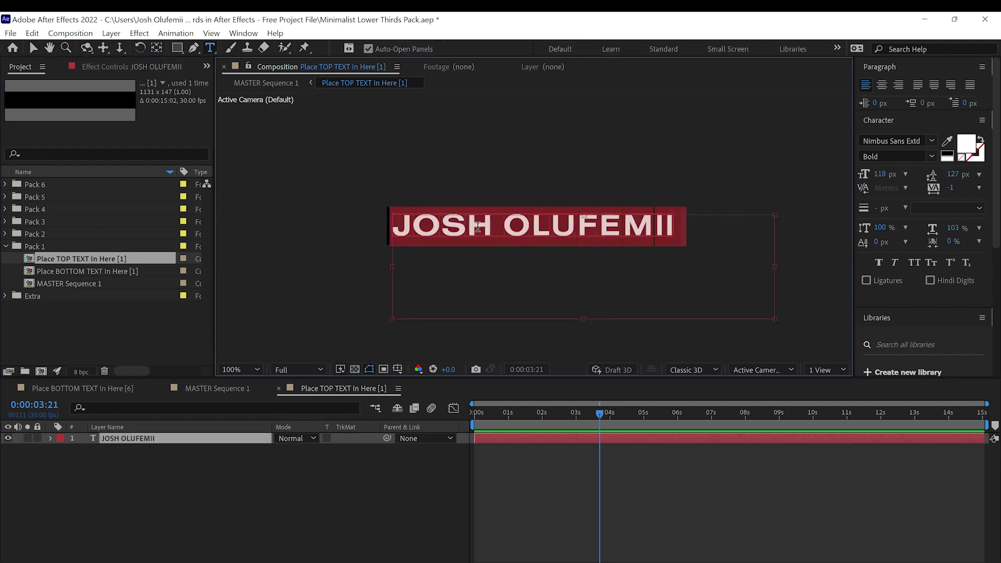
Inspect the MADEBYOLUFEMII layer in the bottom-text composition, then return to MASTER Sequence 1.
double_click(30, 272)
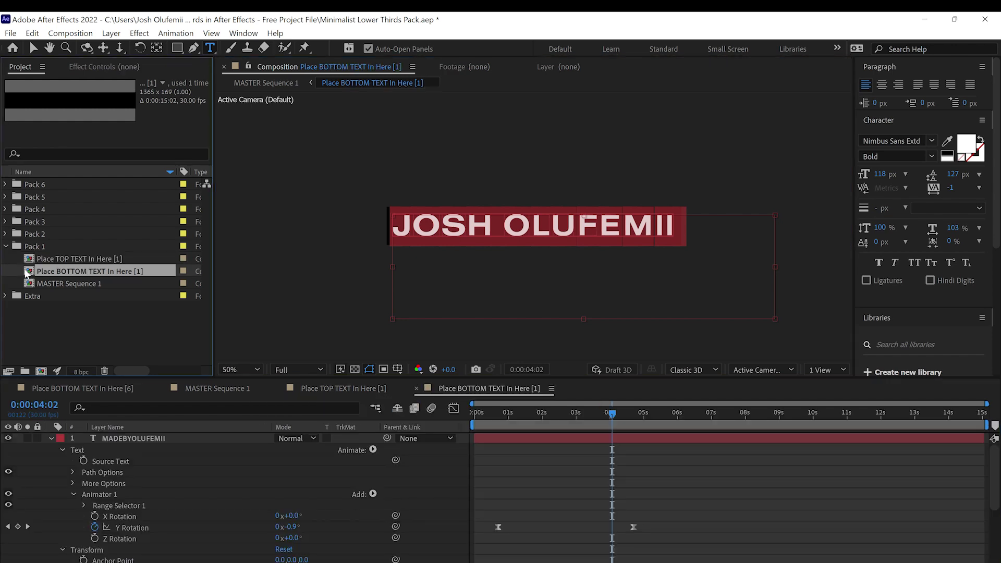
double_click(533, 226)
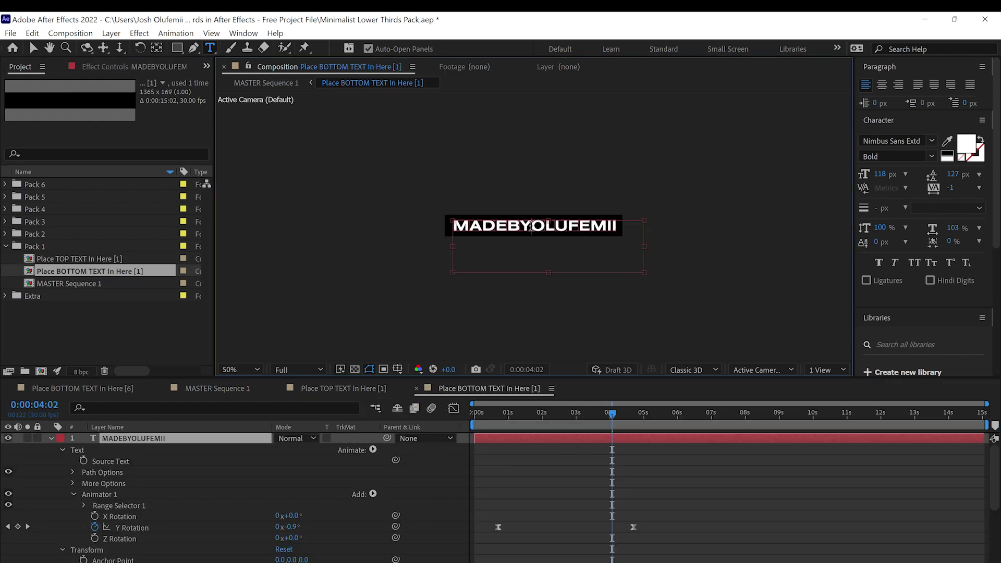
left_click_drag(630, 415, 543, 414)
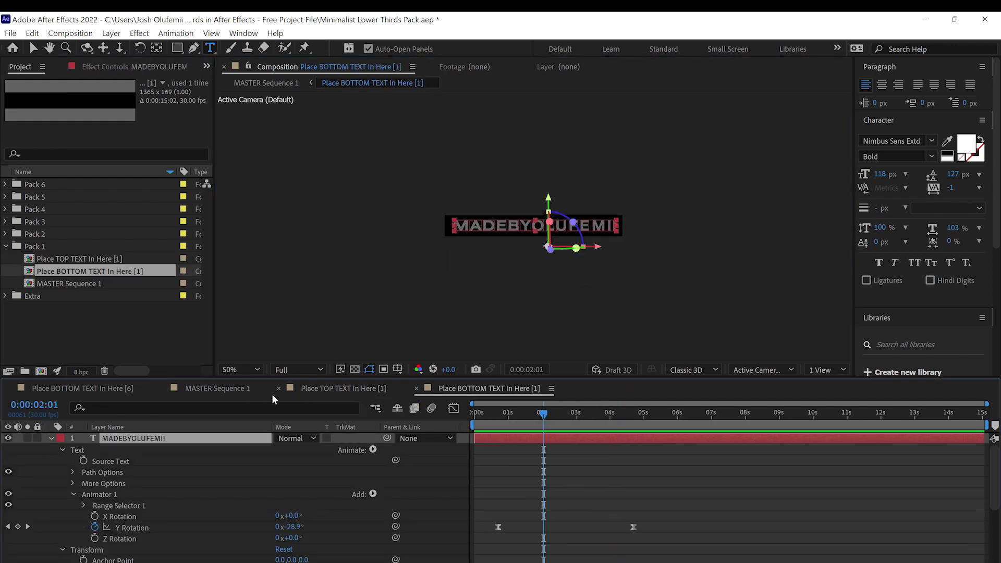
double_click(32, 284)
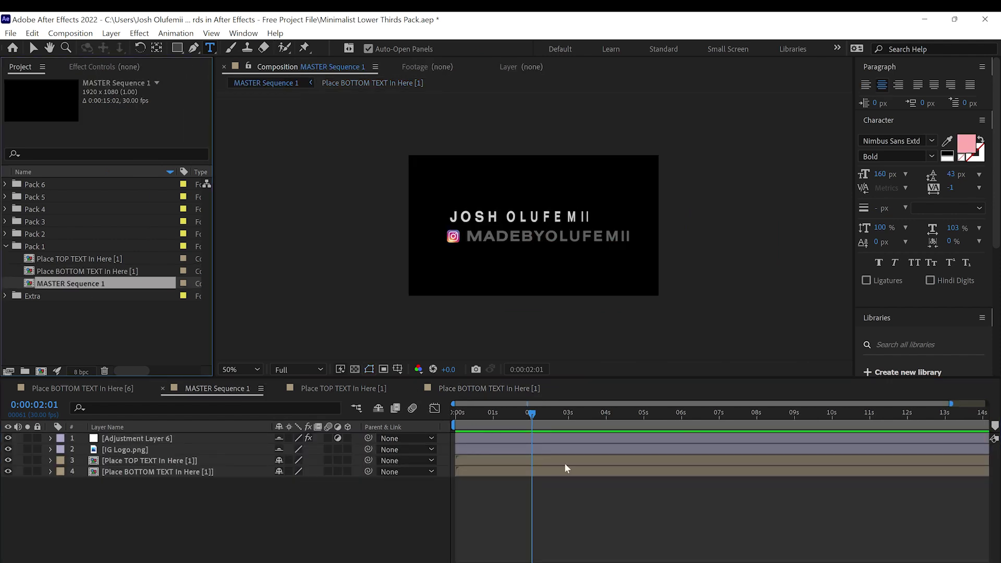
mouse_move(512, 415)
left_mouse_down()
mouse_move(462, 419)
mouse_move(430, 372)
left_mouse_up()
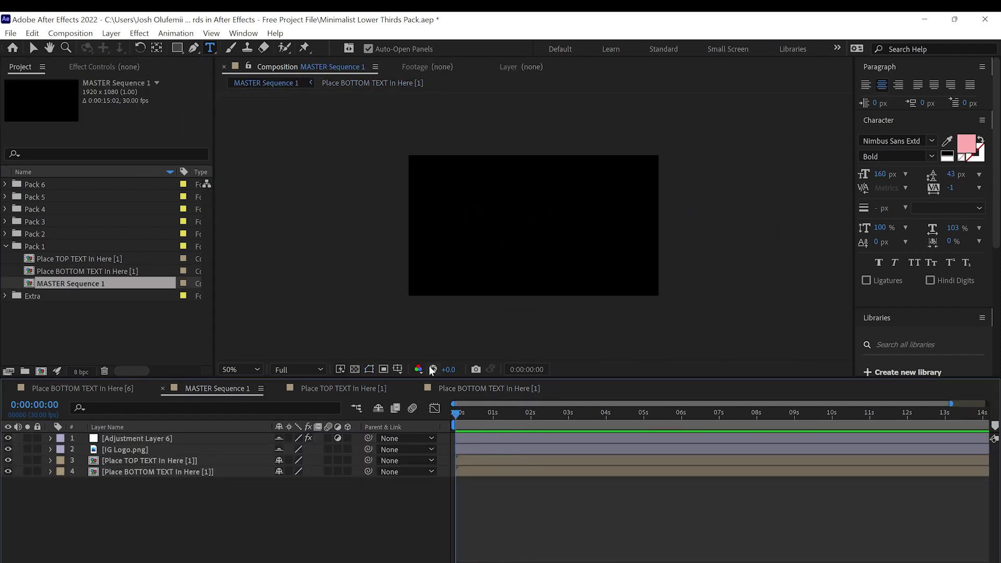
key("space")
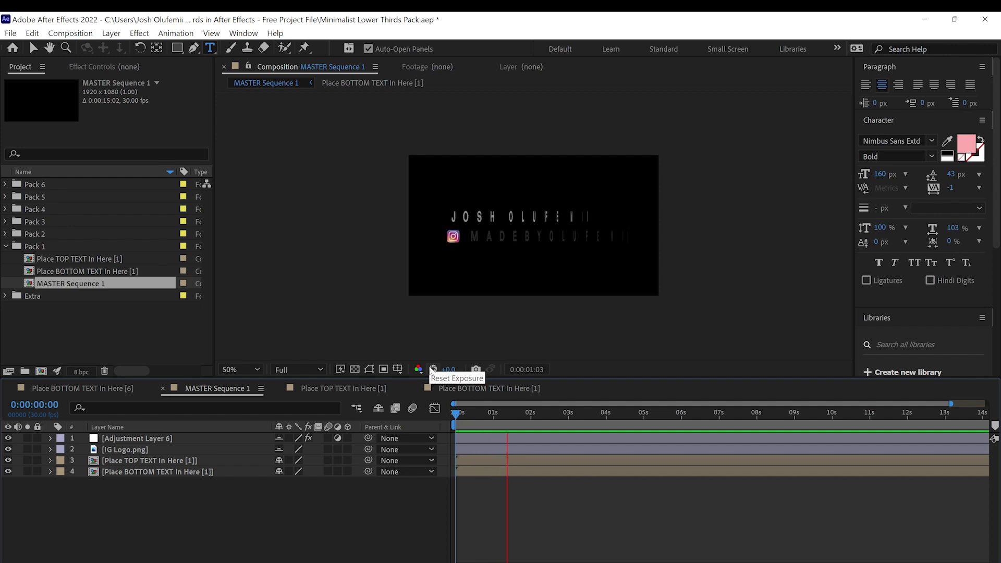
left_click_drag(626, 415, 692, 423)
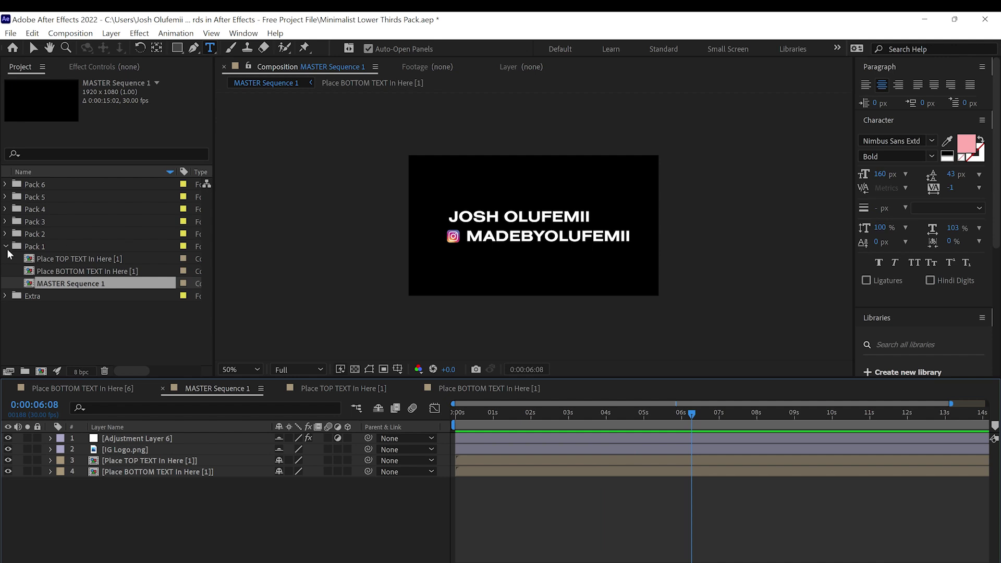
left_click(7, 246)
Open Pack 6's MASTER Sequence 6 as the only composition and scrub its animation.
left_click(7, 184)
double_click(30, 221)
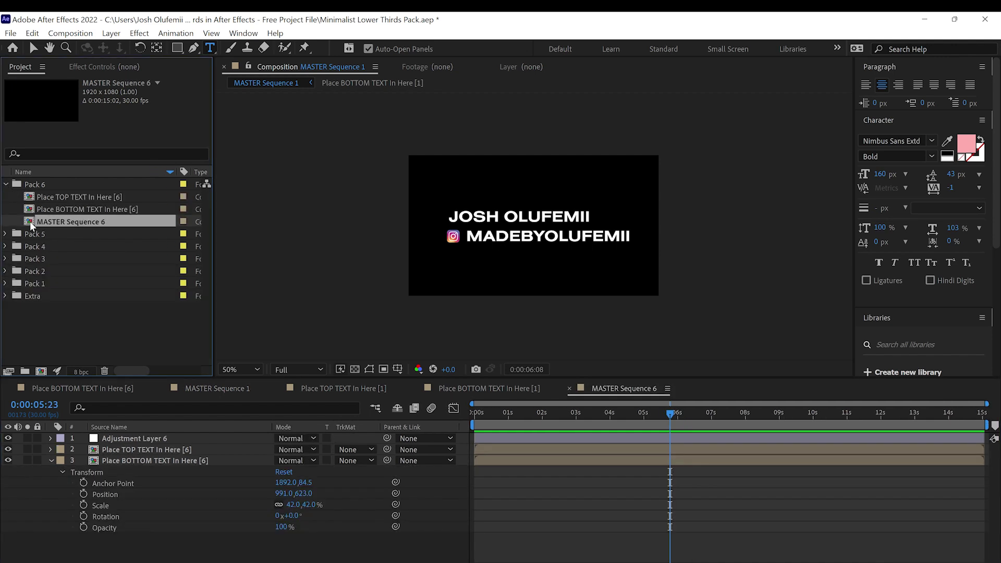
left_click_drag(676, 407, 555, 415)
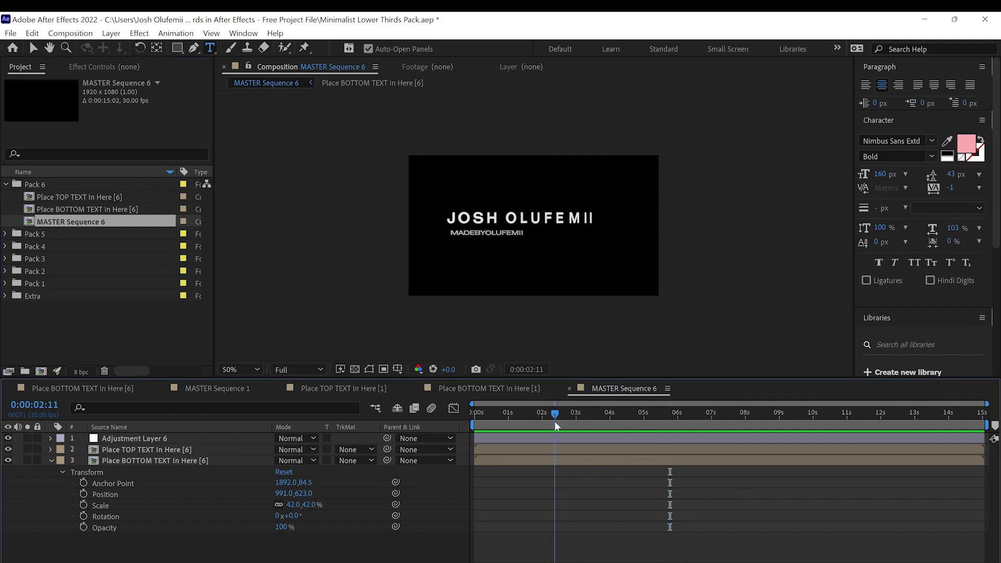
left_click(11, 386)
left_click(10, 386)
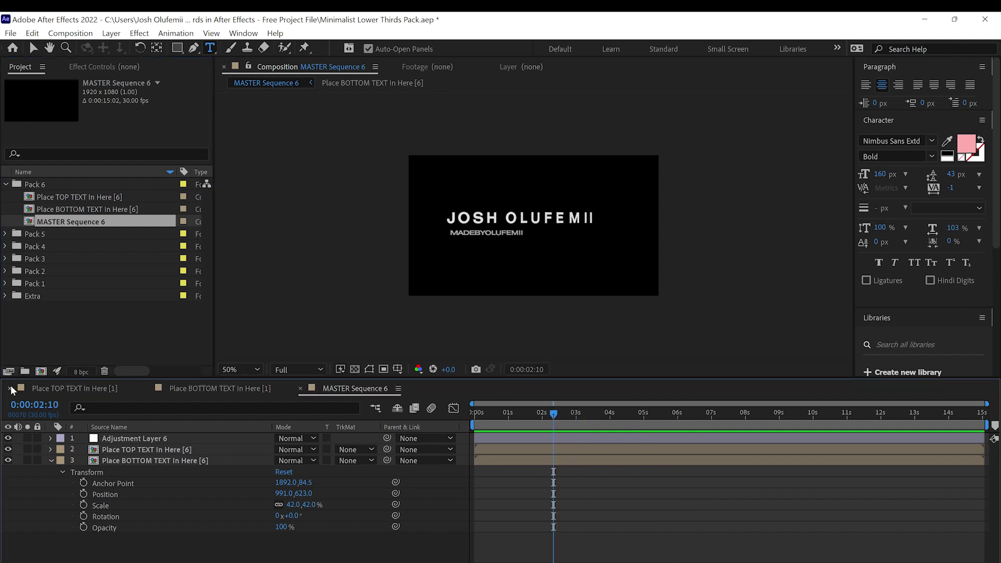
left_click(11, 386)
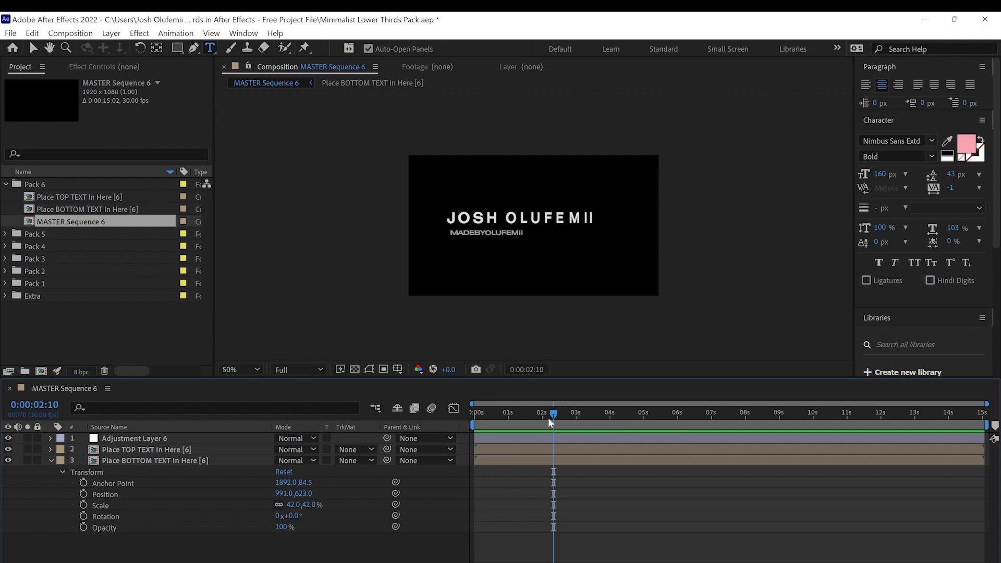
mouse_move(548, 418)
left_mouse_down()
mouse_move(484, 420)
mouse_move(607, 415)
left_mouse_up()
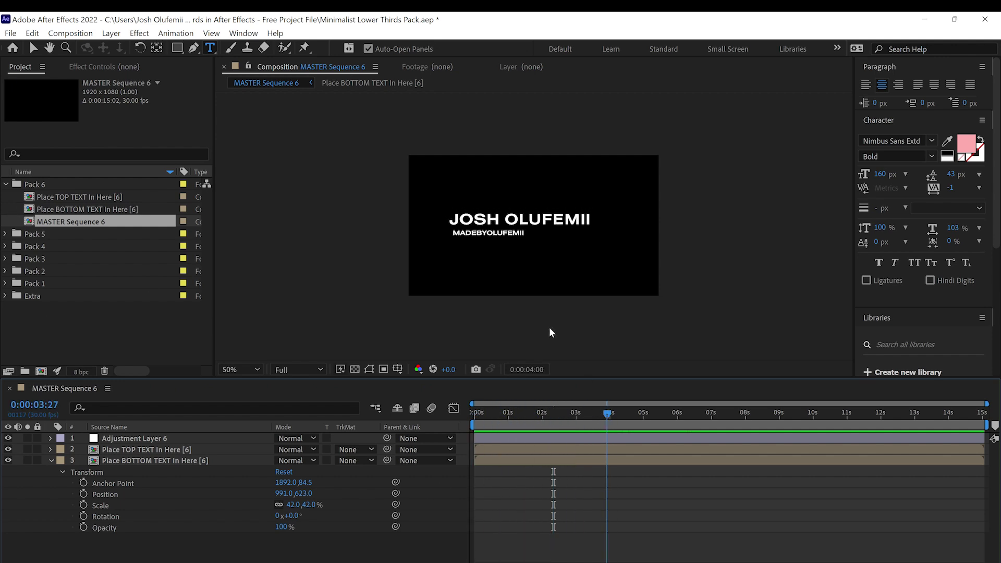
Open Pack 6's top-text and bottom-text compositions on a frame showing the text.
double_click(33, 198)
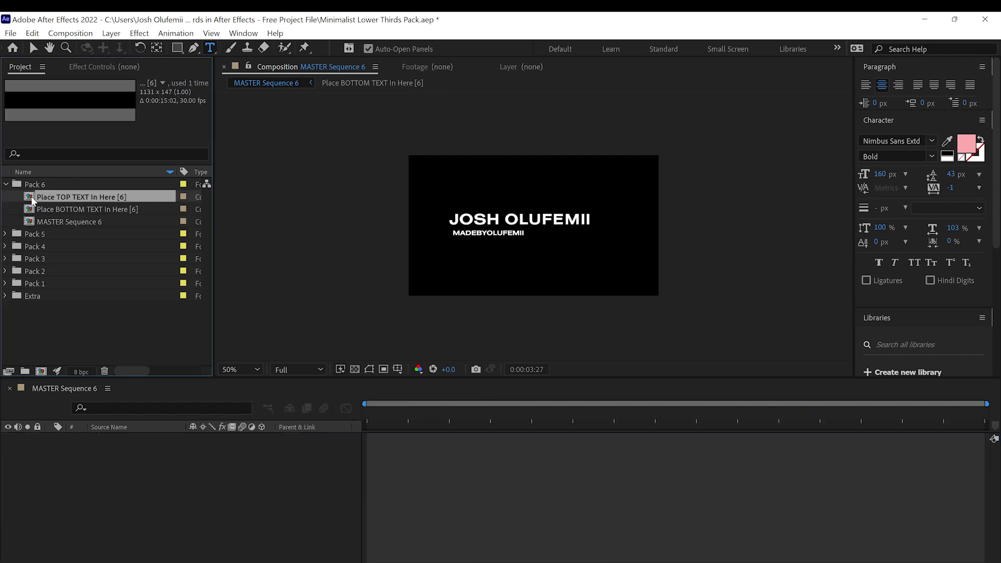
double_click(31, 210)
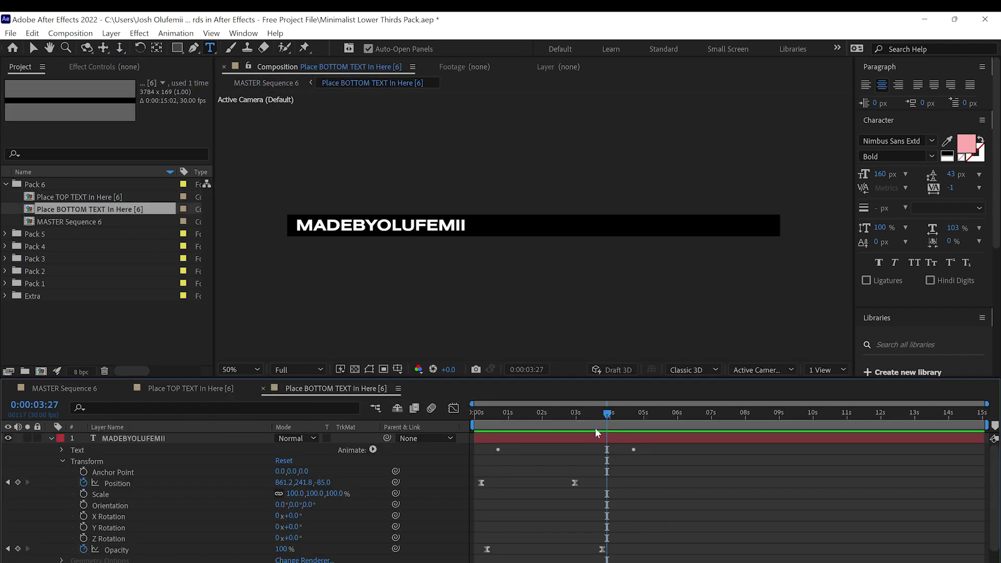
left_click_drag(601, 420, 574, 418)
left_click(641, 413)
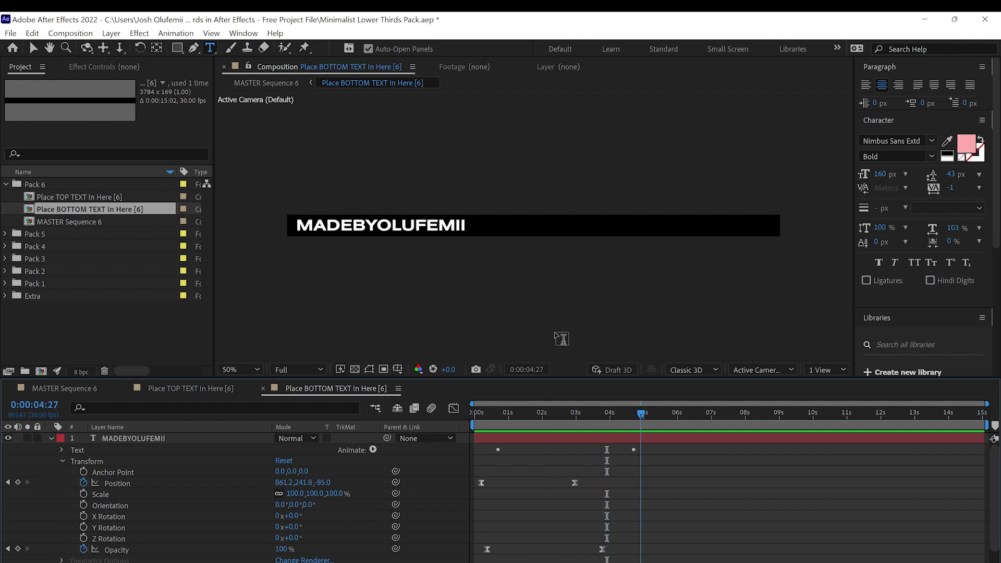
Replace MADEBYOLUFEMII with DIRECTOR, preview it, and reopen MASTER Sequence 6.
double_click(398, 227)
type("DIRECTO")
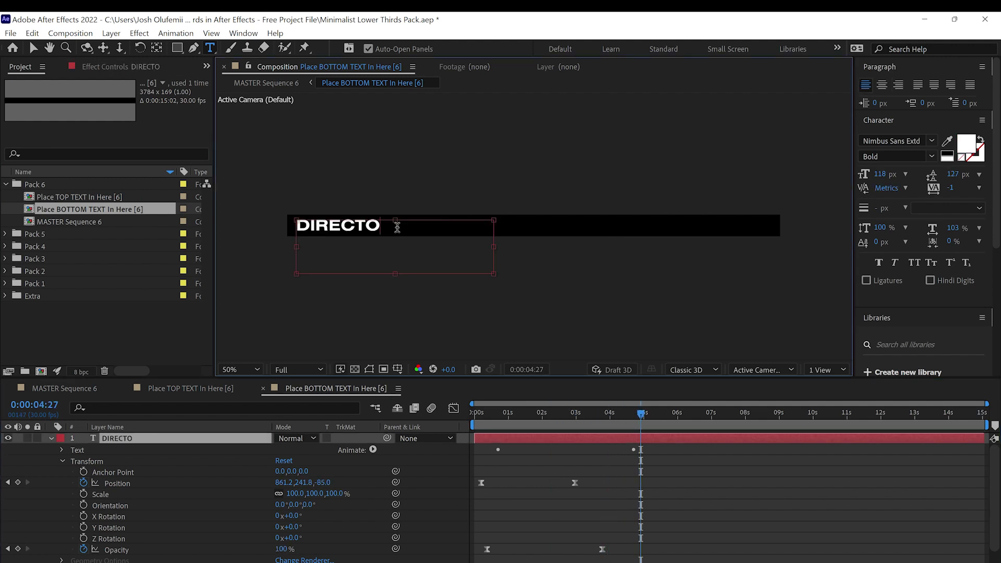
type("R")
left_click(545, 413)
key("space")
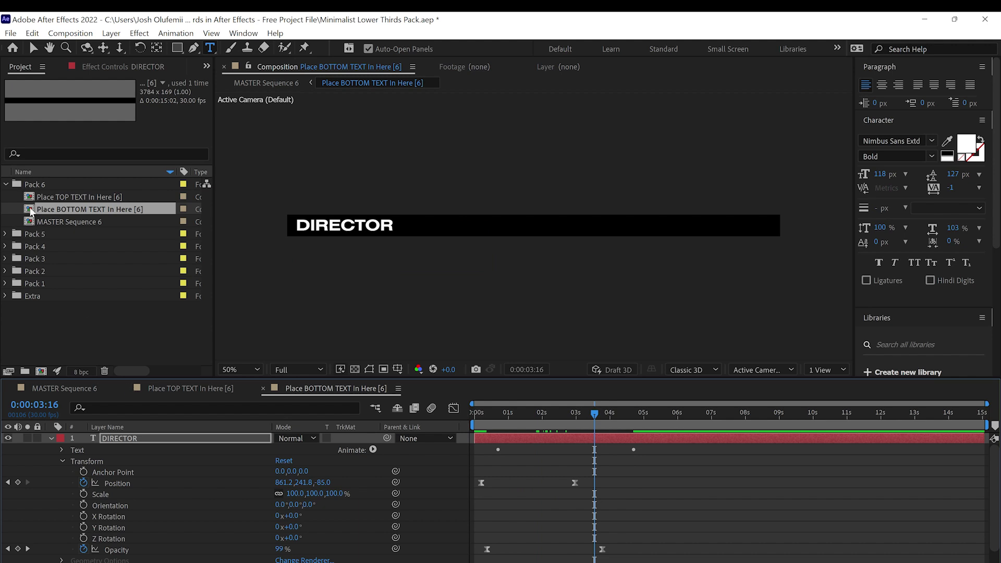
double_click(31, 221)
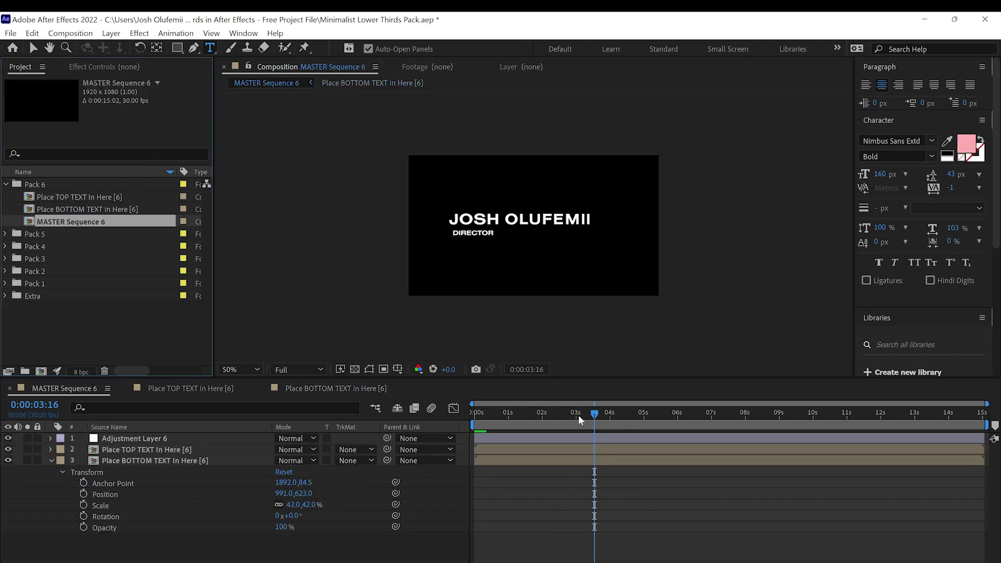
Play MASTER Sequence 6 from the start, stop around 0:00:06:10, and collapse Pack 6.
key("Home")
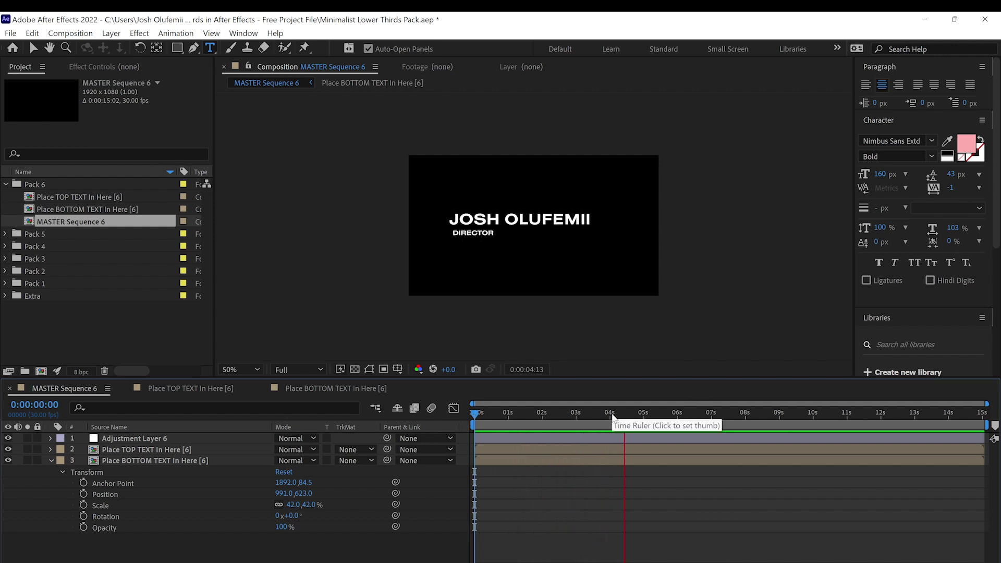
key("space")
left_click_drag(706, 420, 688, 424)
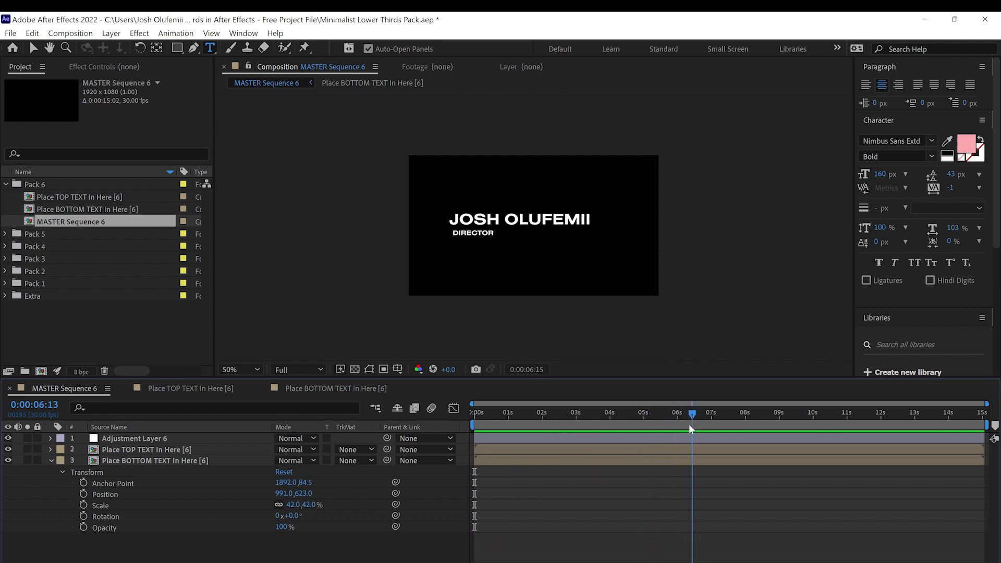
left_click(8, 184)
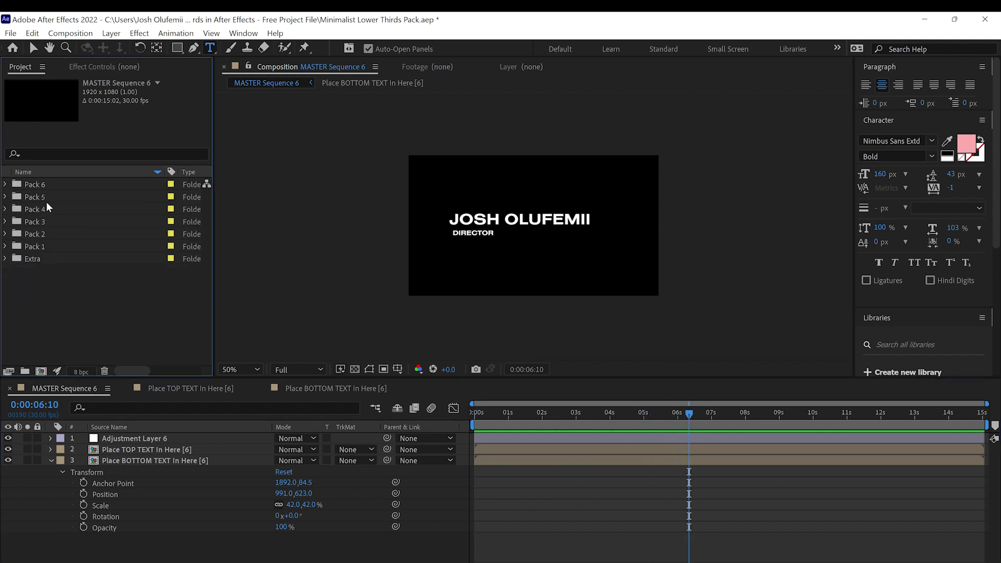
left_click_drag(691, 423, 705, 418)
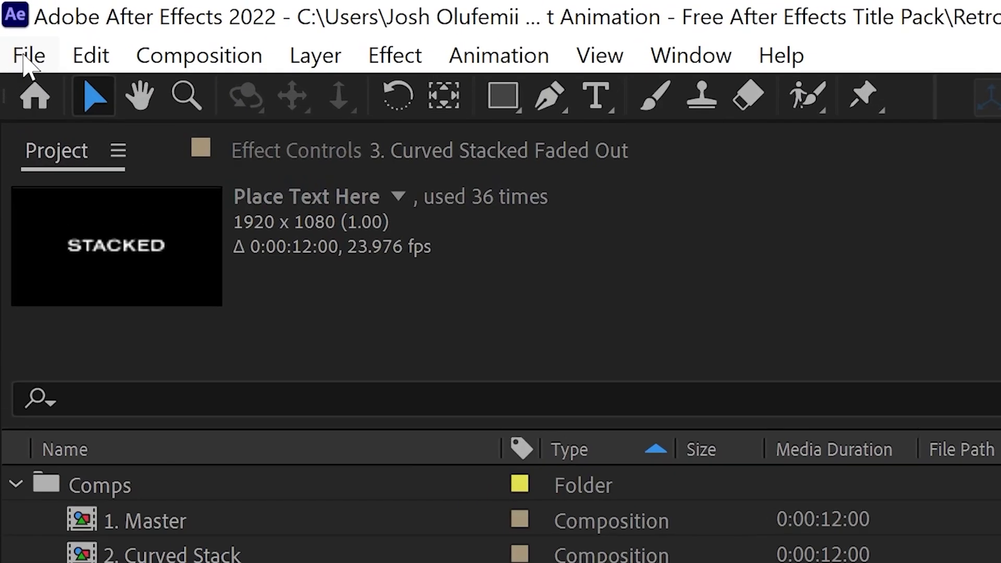
Add Place Text Here to the Render Queue with output file Random File Name.mov.
left_click(27, 56)
mouse_move(101, 191)
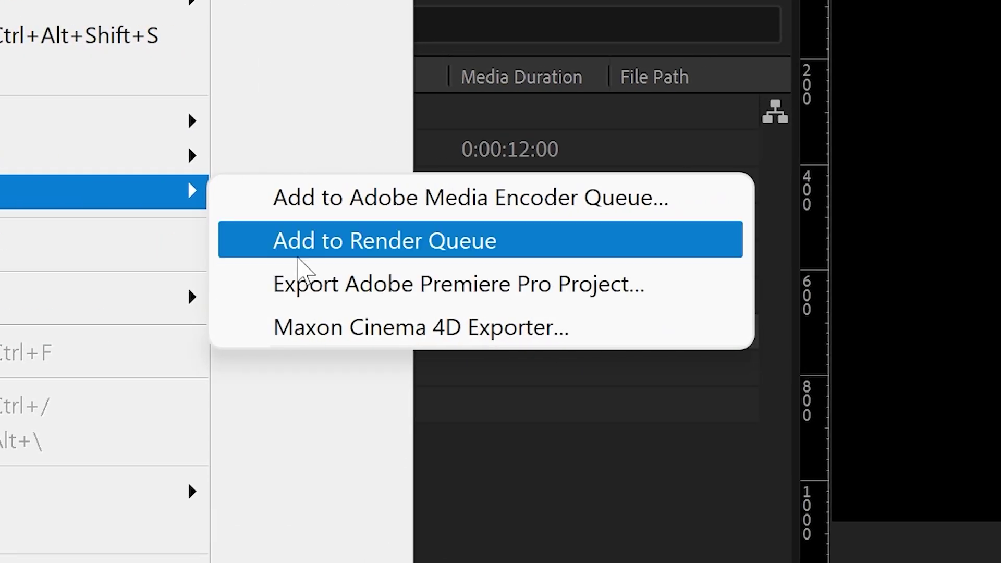
left_click(649, 240)
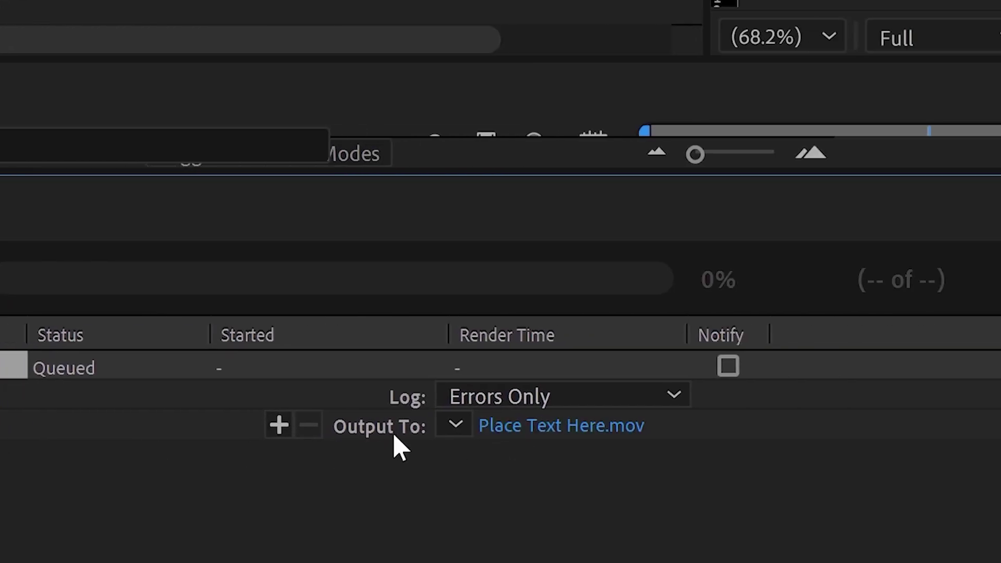
left_click(537, 425)
type("Ran")
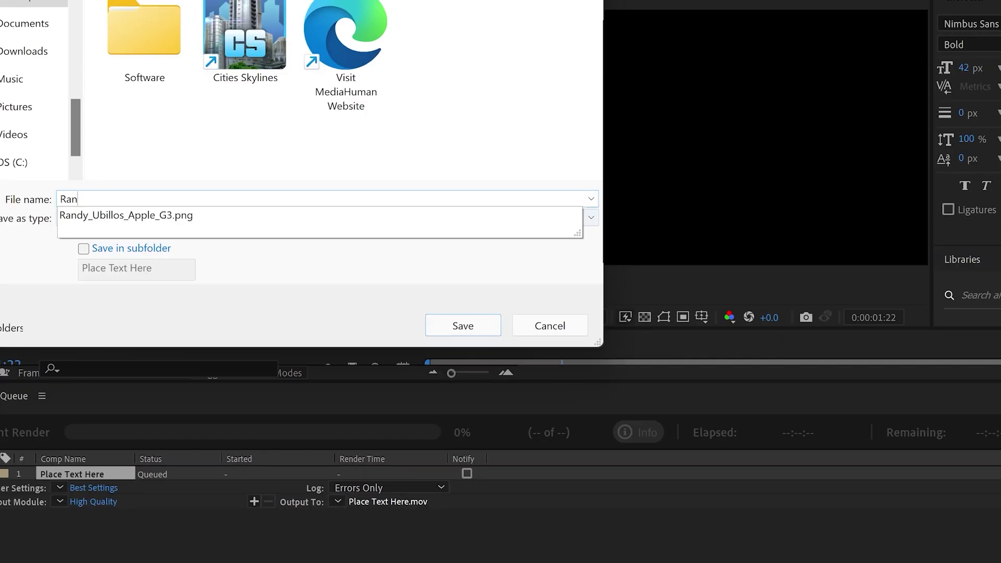
type("dom File Name")
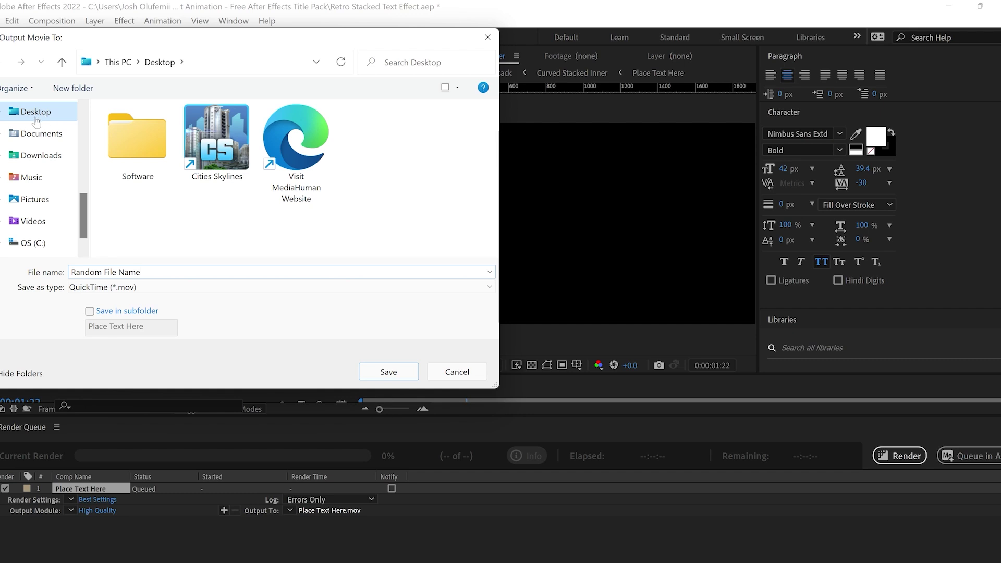
left_click(411, 378)
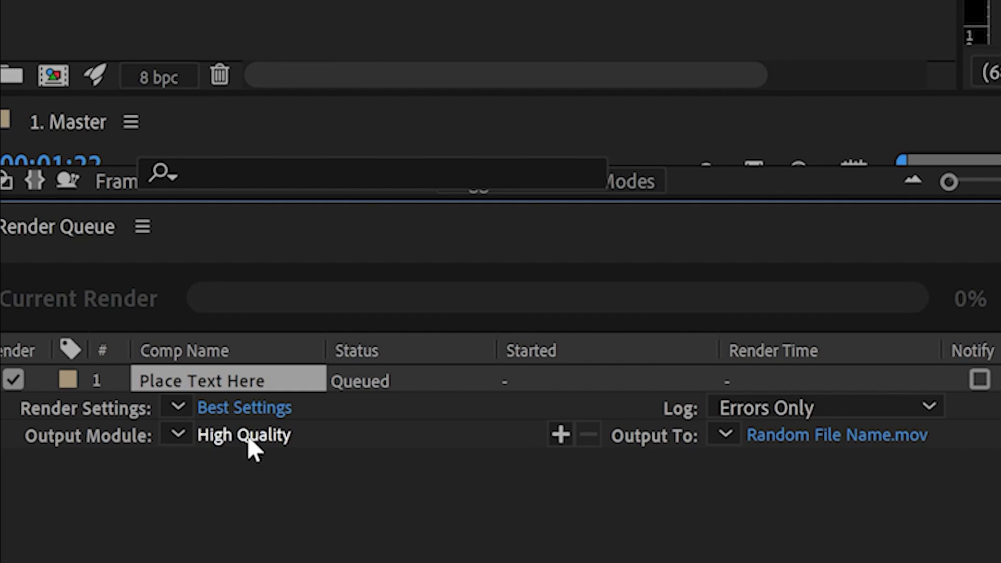
Set the output module to QuickTime with the Animation codec.
left_click(247, 437)
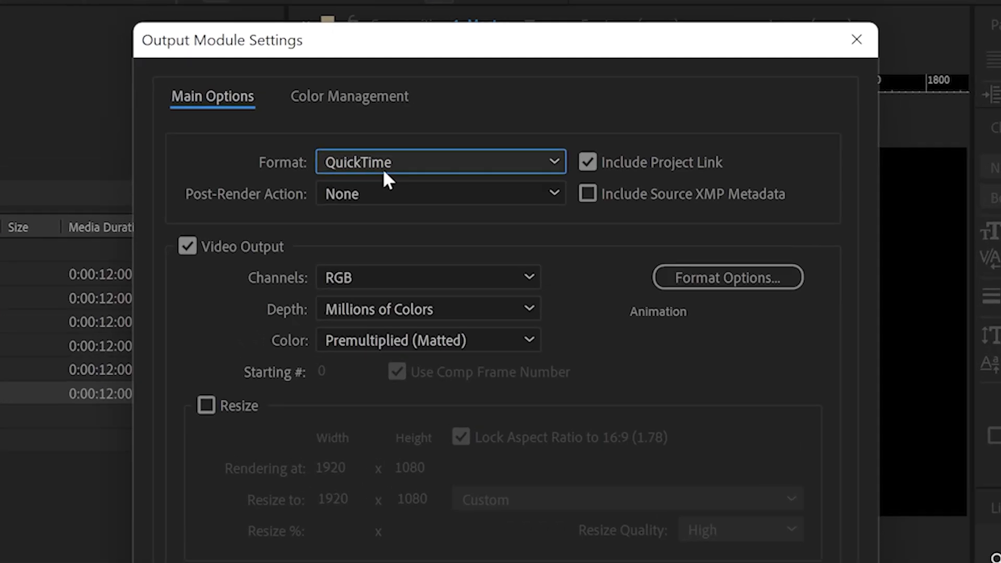
left_click(431, 142)
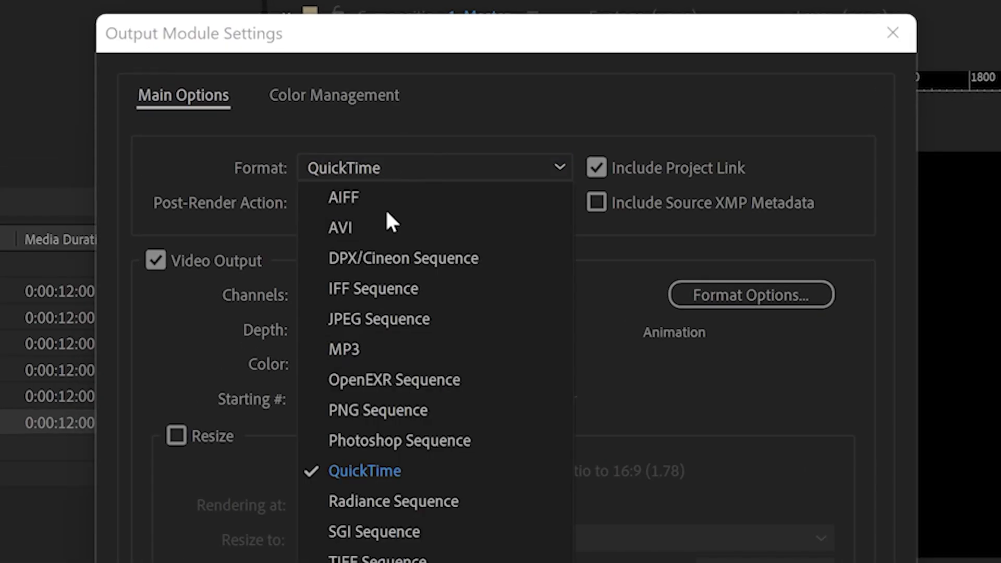
left_click(478, 303)
left_click(782, 310)
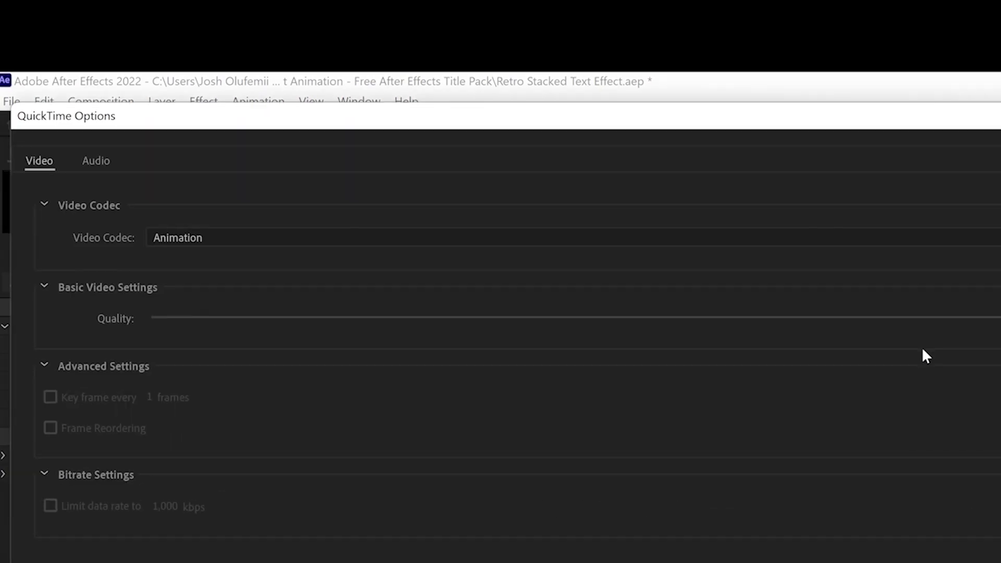
left_click(264, 241)
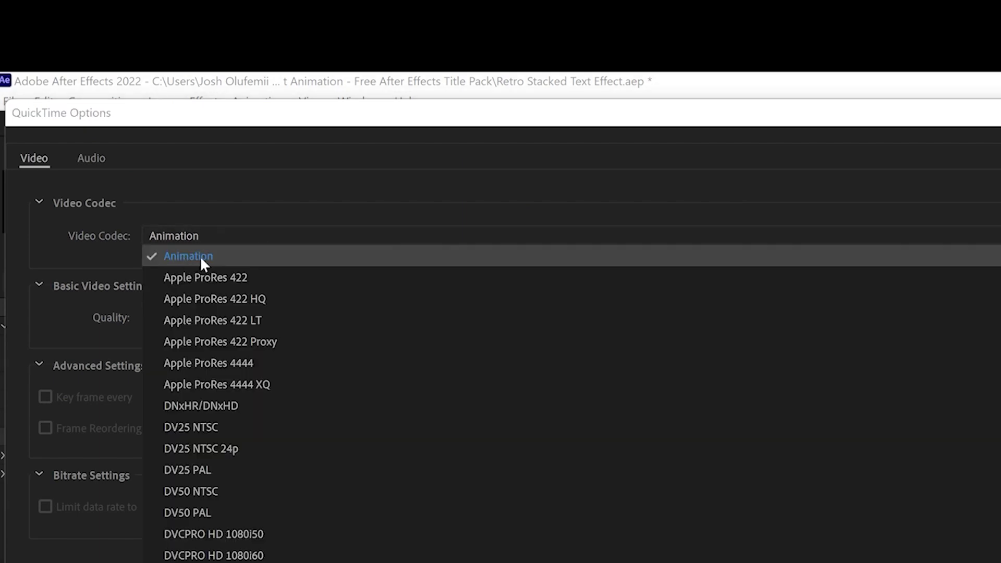
left_click(200, 255)
left_click(695, 477)
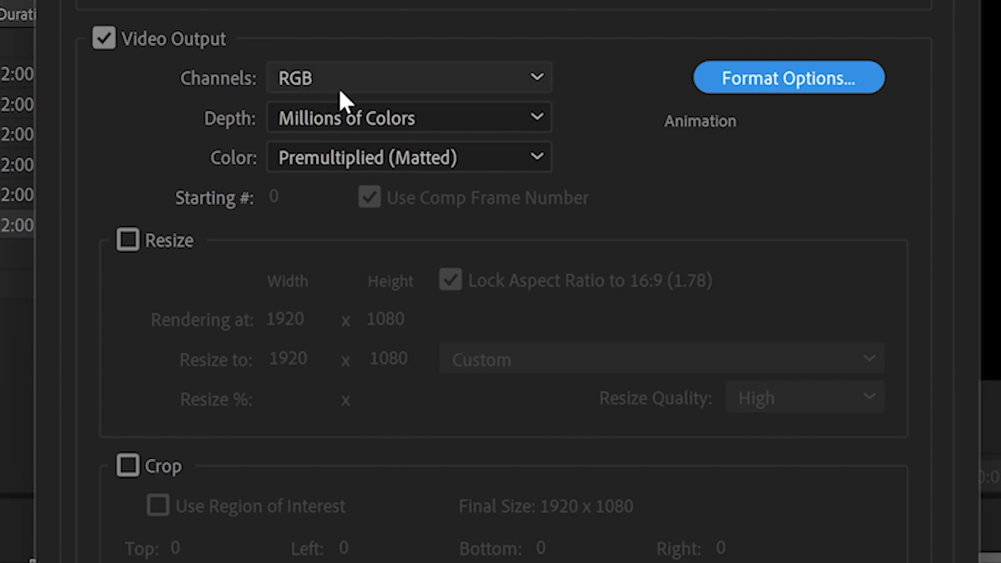
Set the output channels to RGB + Alpha and confirm the output module.
left_click(341, 86)
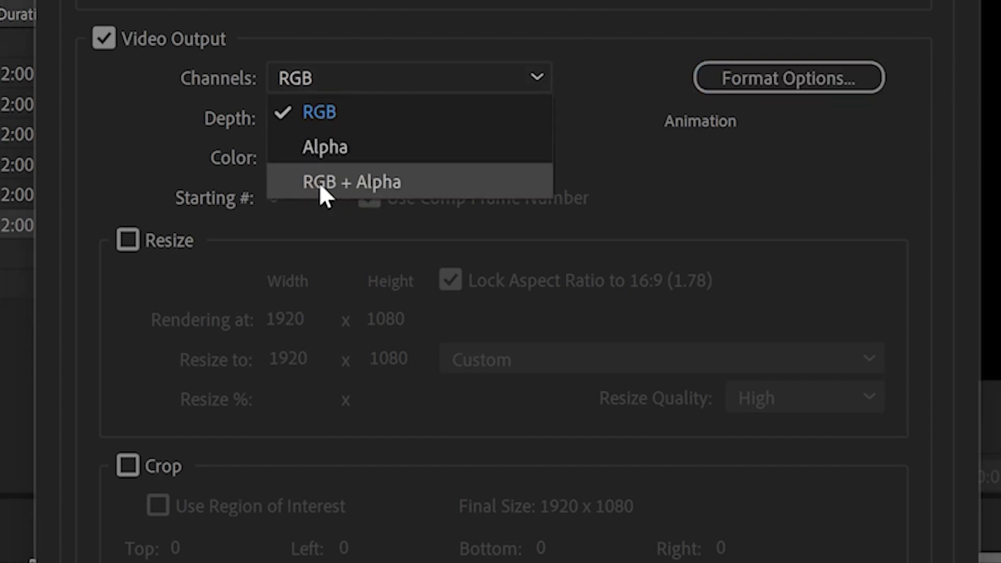
left_click(367, 184)
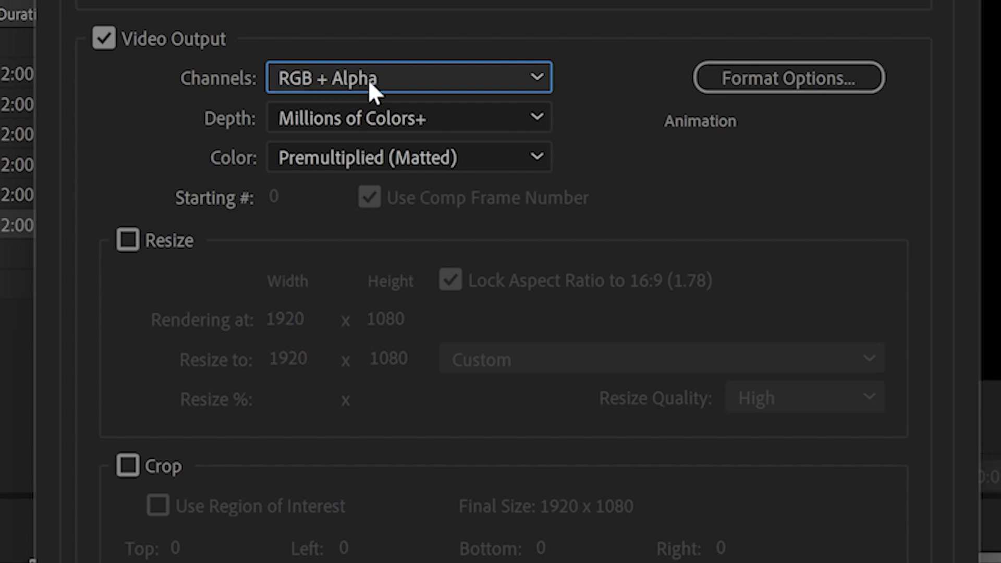
left_click(715, 476)
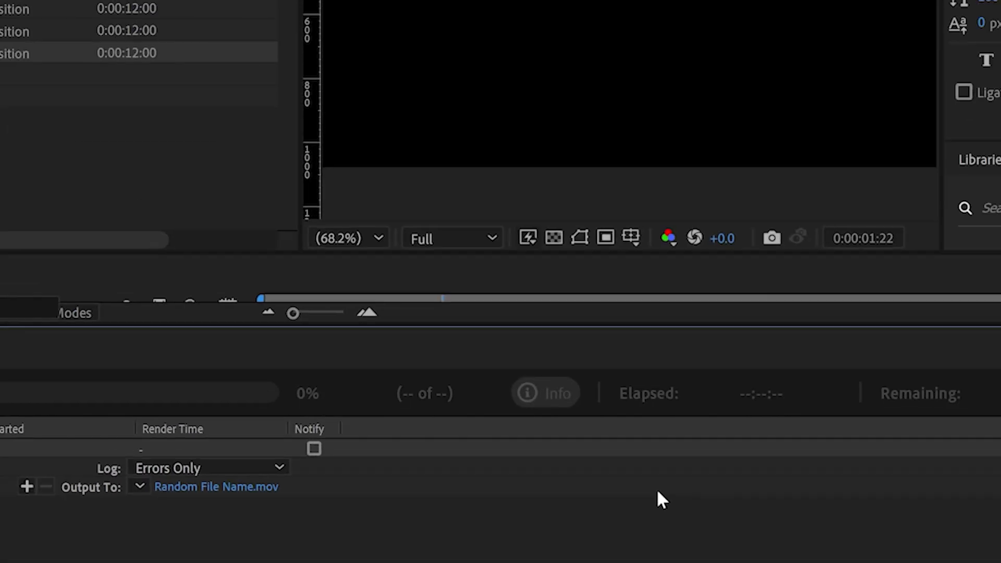